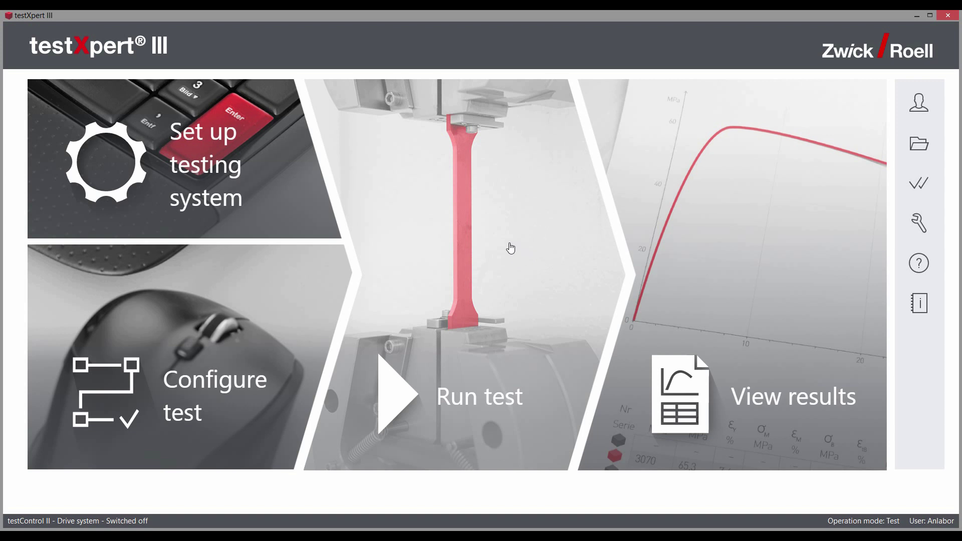
Load My Tensile Test.zp2 from the recently used test programs
{"action": "left_click", "coordinate": [509, 244]}
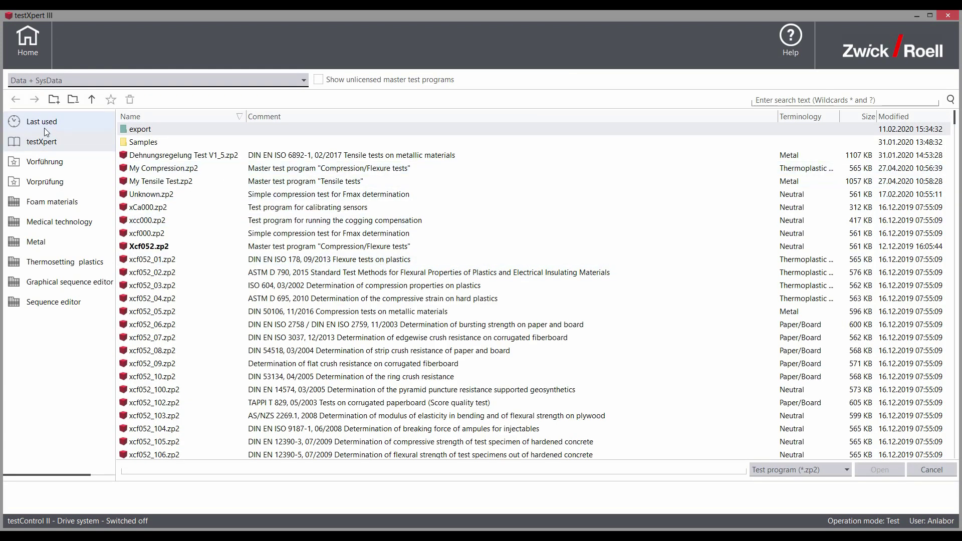
{"action": "left_click", "coordinate": [42, 124]}
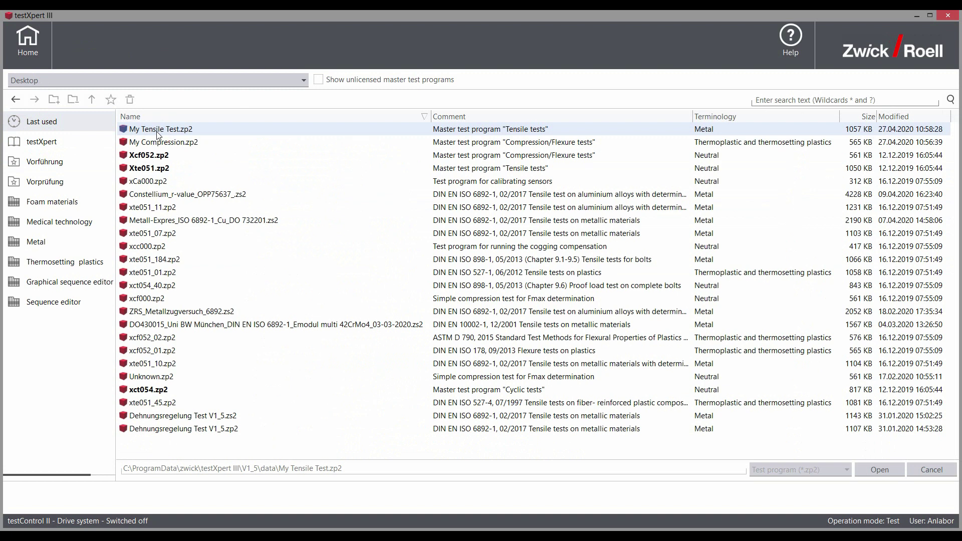
{"action": "double_click", "coordinate": [157, 130]}
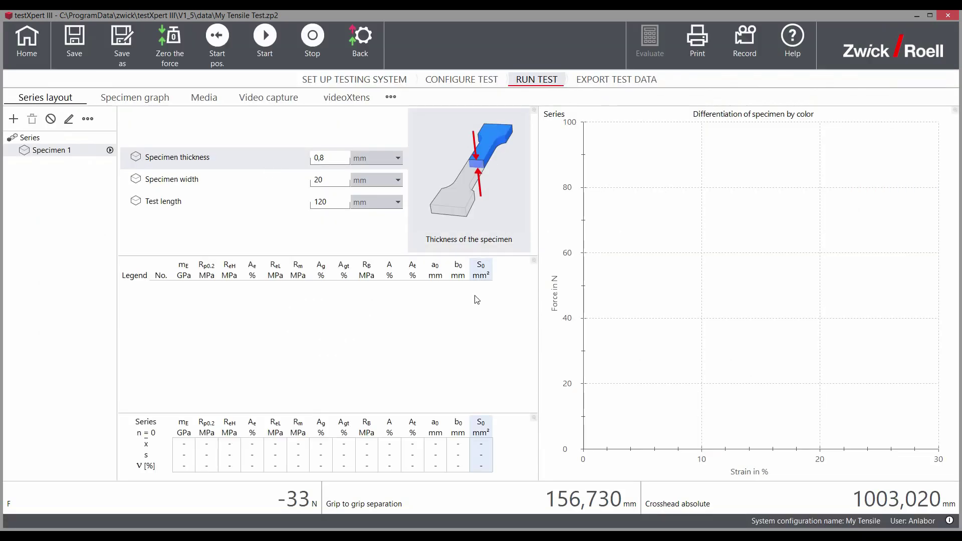
Move the crosshead to start position and open the My Tensile system setup, dismissing the warning
{"action": "left_click", "coordinate": [221, 50]}
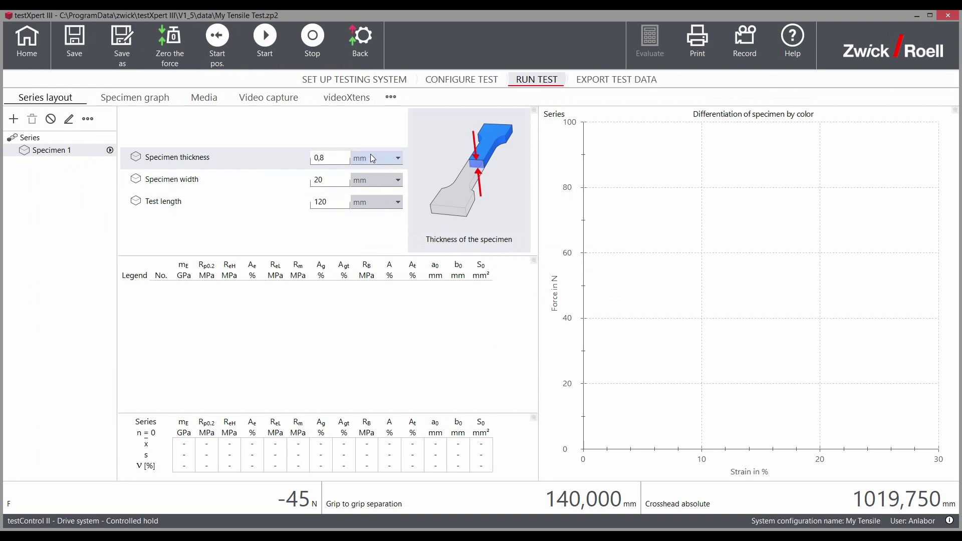
{"action": "left_click", "coordinate": [359, 86]}
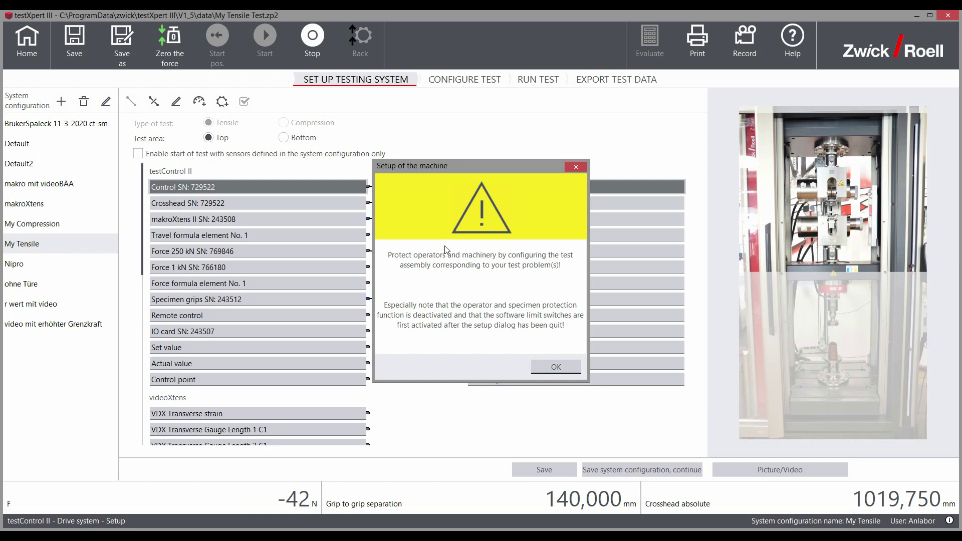
{"action": "left_click", "coordinate": [550, 372]}
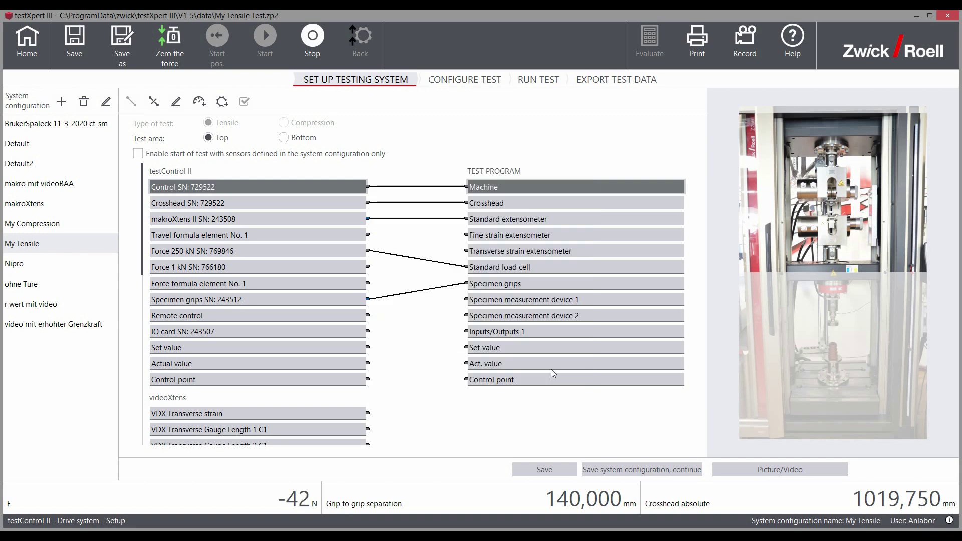
{"action": "left_click", "coordinate": [295, 254]}
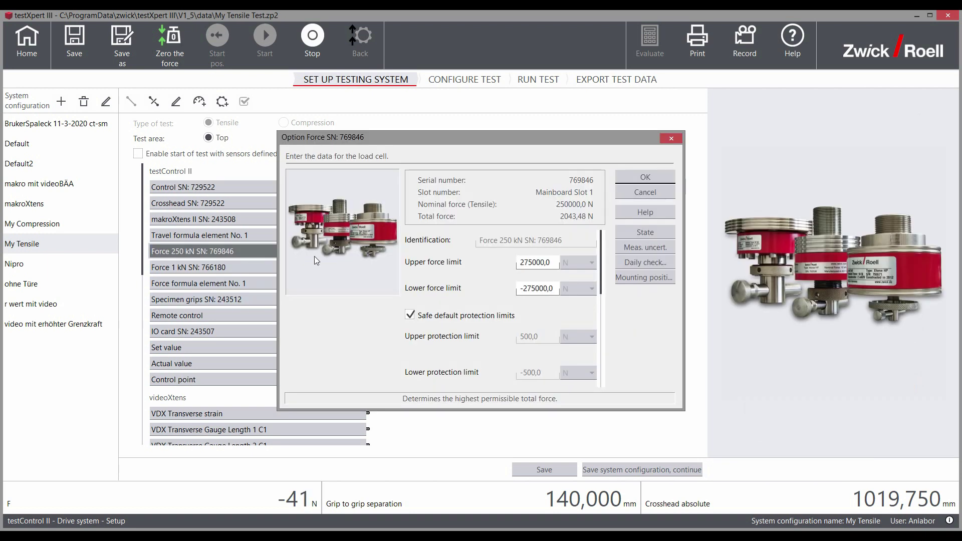
{"action": "left_click", "coordinate": [540, 262]}
{"action": "left_click", "coordinate": [644, 178]}
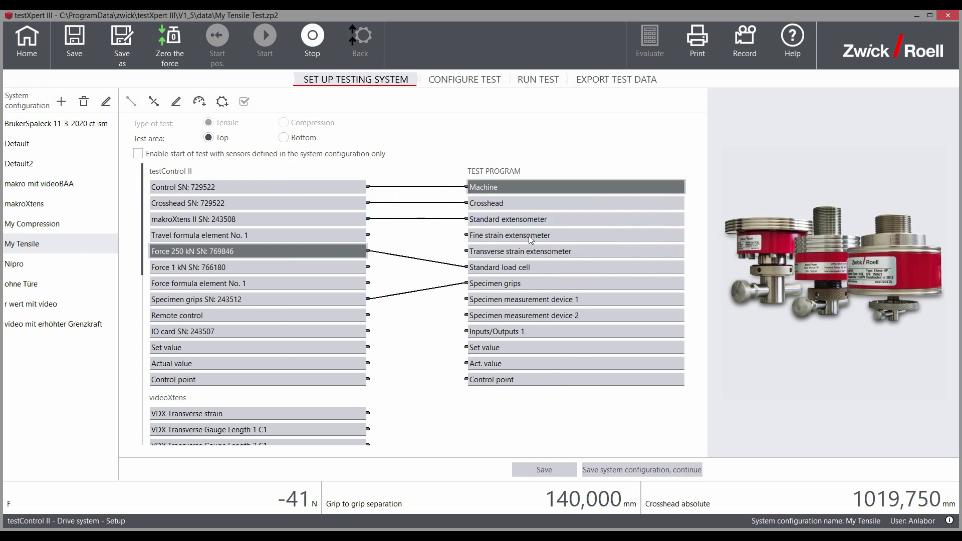
{"action": "double_click", "coordinate": [214, 269]}
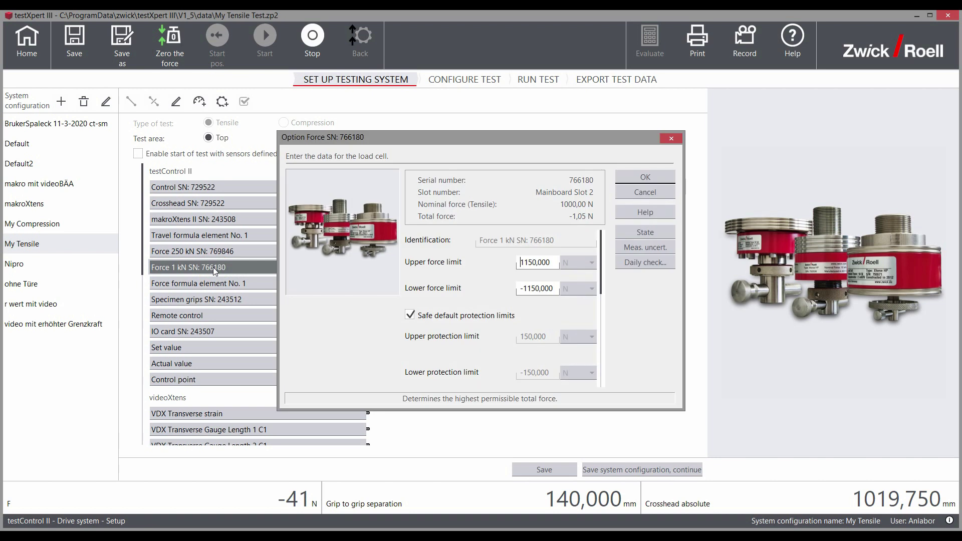
{"action": "left_click", "coordinate": [551, 262]}
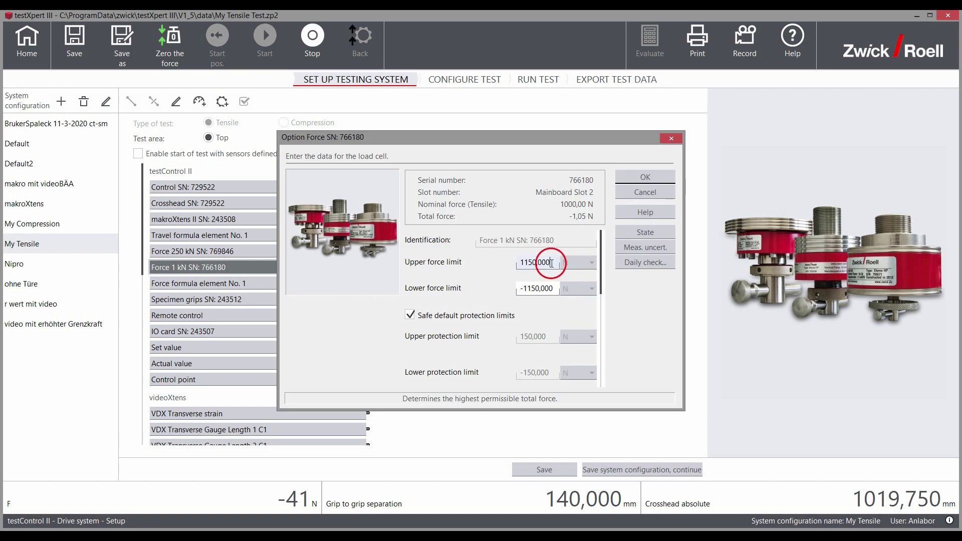
{"action": "left_click", "coordinate": [552, 288]}
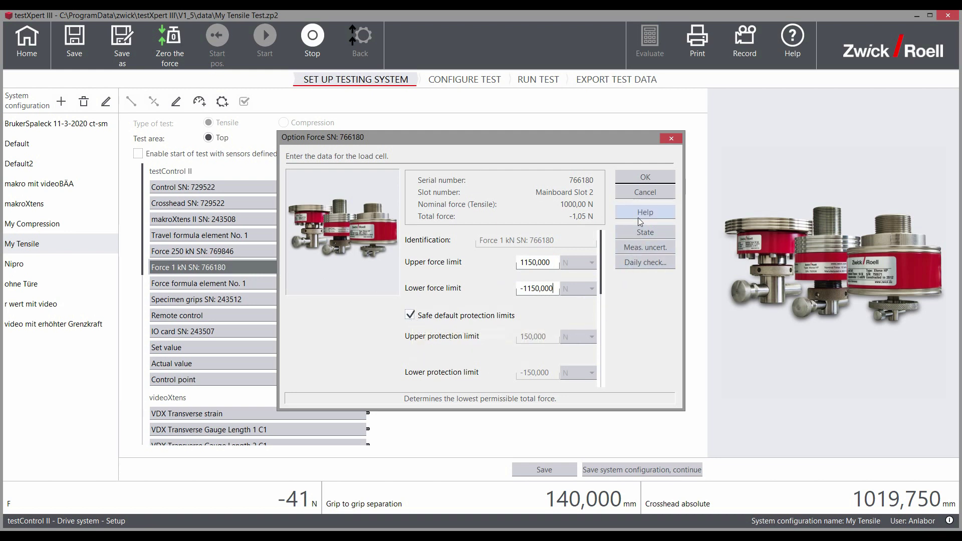
{"action": "left_click", "coordinate": [644, 180]}
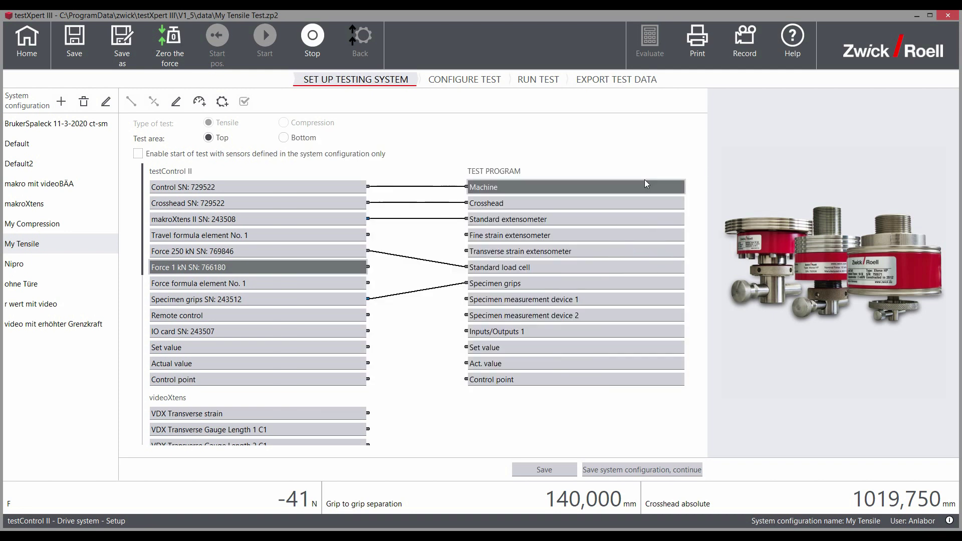
From the home screen, load My Compression.zp2 from the recently used test programs
{"action": "left_click", "coordinate": [474, 83]}
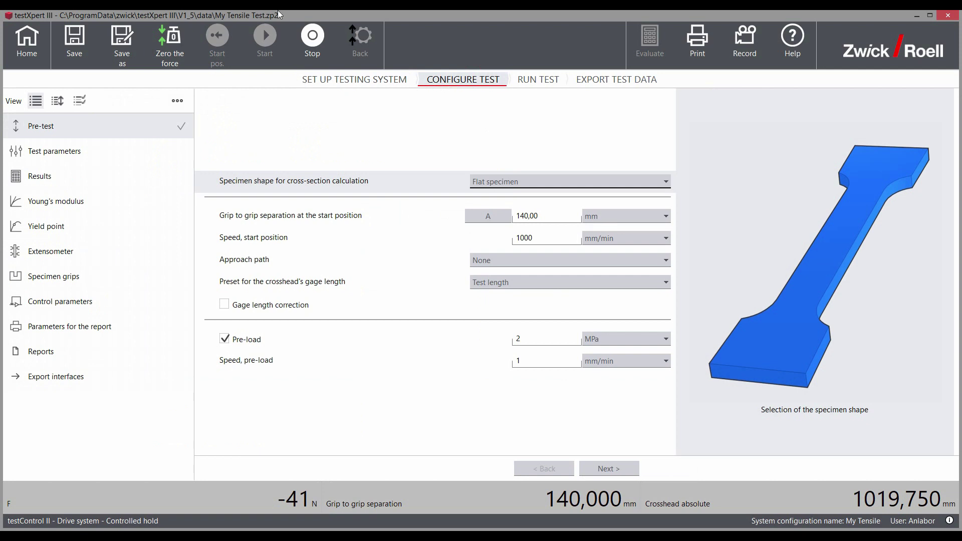
{"action": "left_click", "coordinate": [28, 43]}
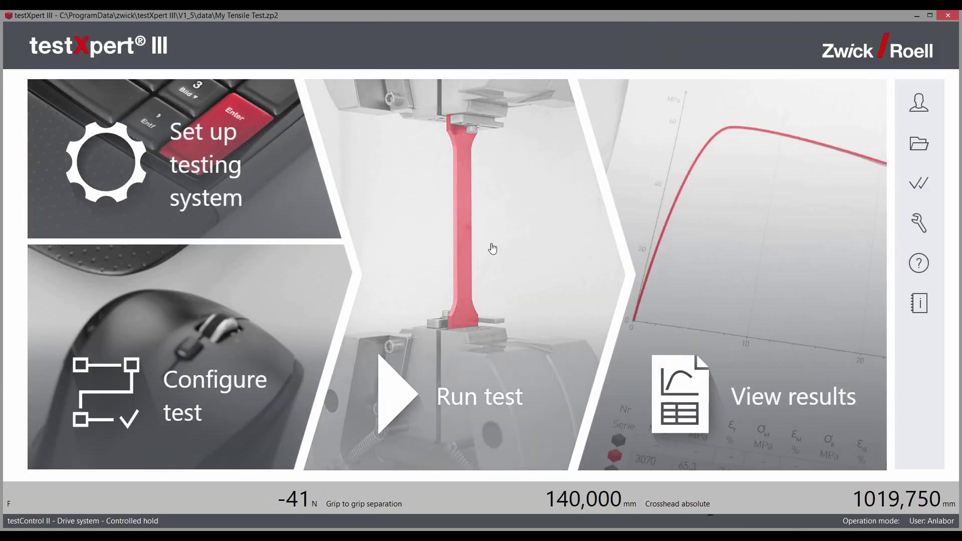
{"action": "left_click", "coordinate": [918, 144]}
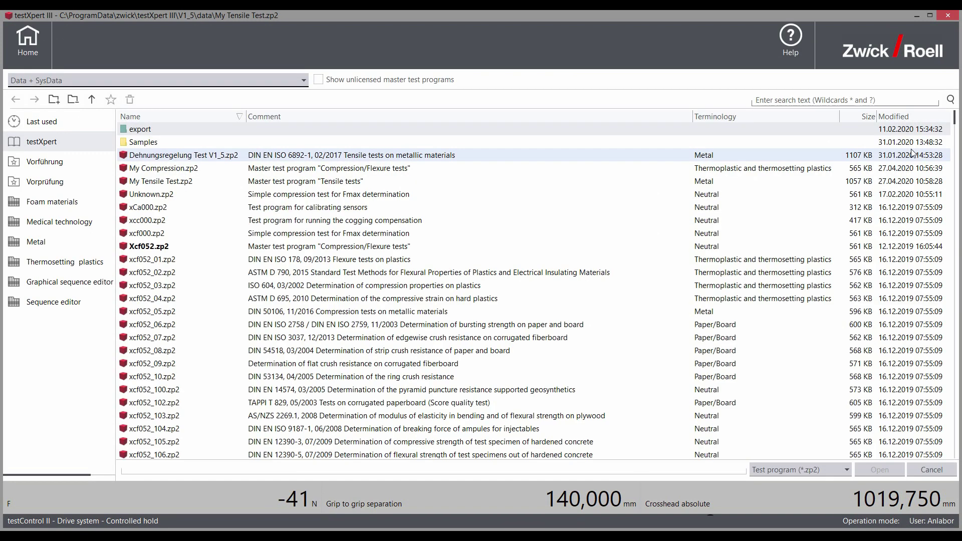
{"action": "left_click", "coordinate": [27, 126]}
{"action": "left_click", "coordinate": [161, 145]}
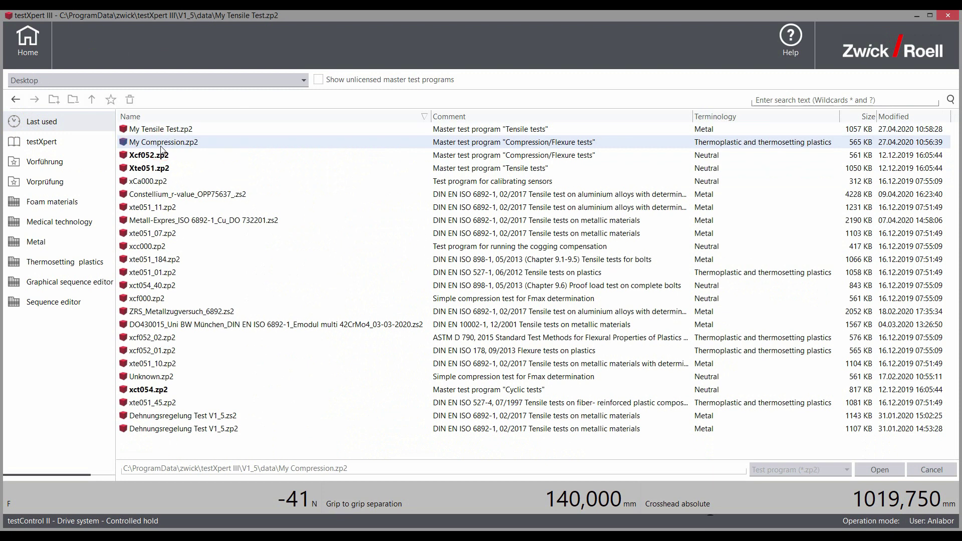
{"action": "double_click", "coordinate": [161, 144]}
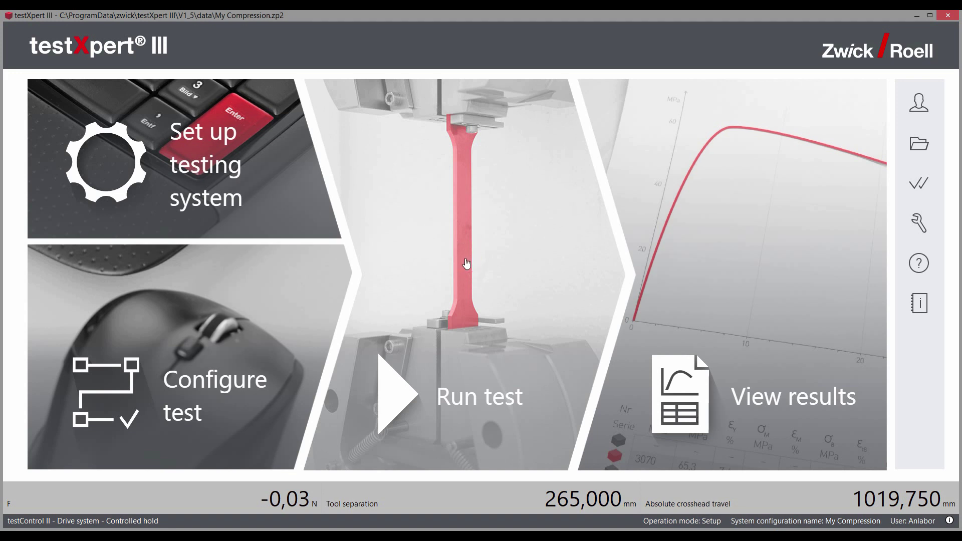
Use the 55,00 mm pre-test tool separation and drive the crosshead to the start position
{"action": "left_click", "coordinate": [466, 263]}
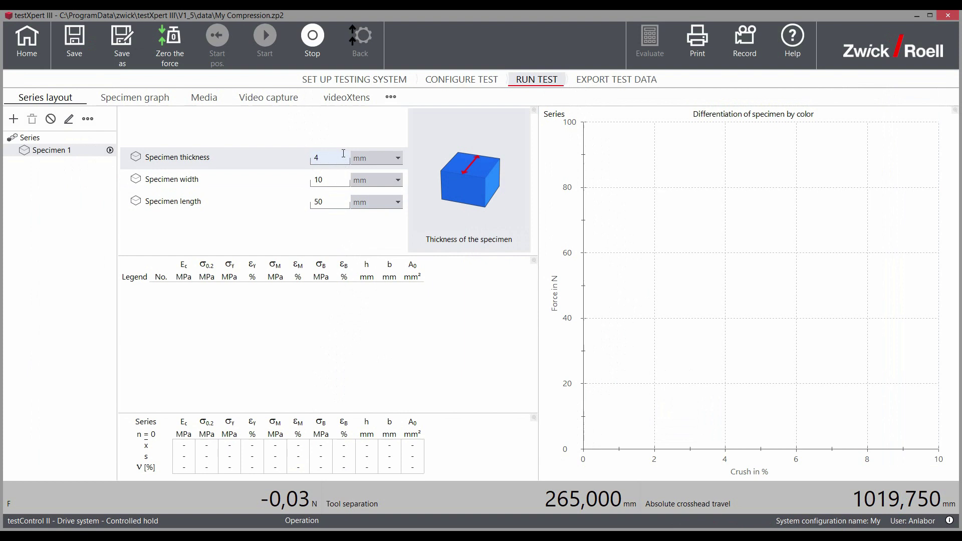
{"action": "left_click", "coordinate": [464, 81]}
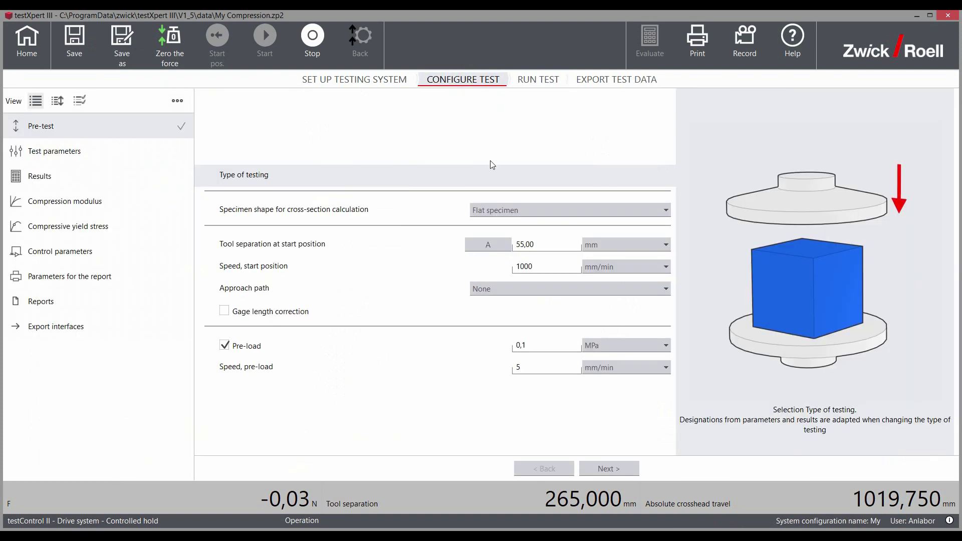
{"action": "left_click", "coordinate": [548, 245]}
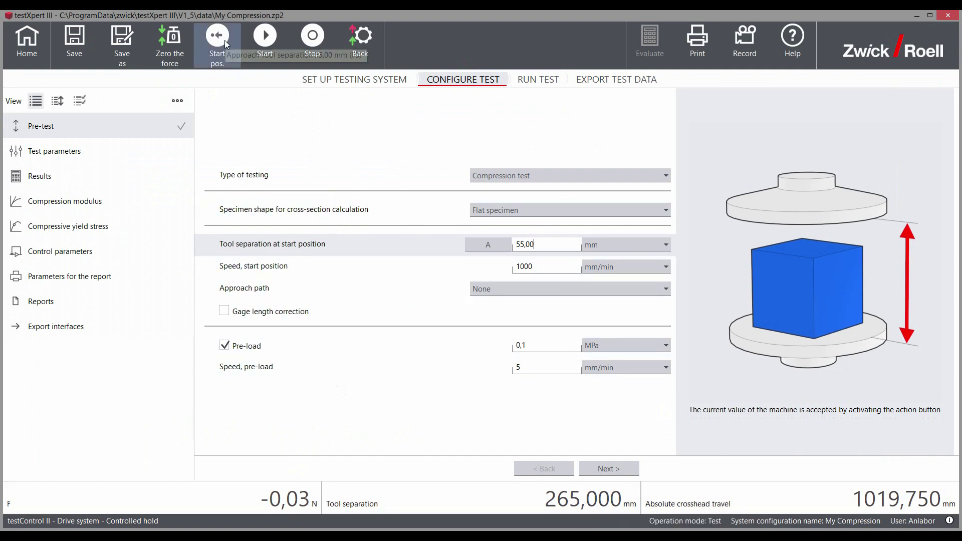
{"action": "left_click", "coordinate": [223, 44]}
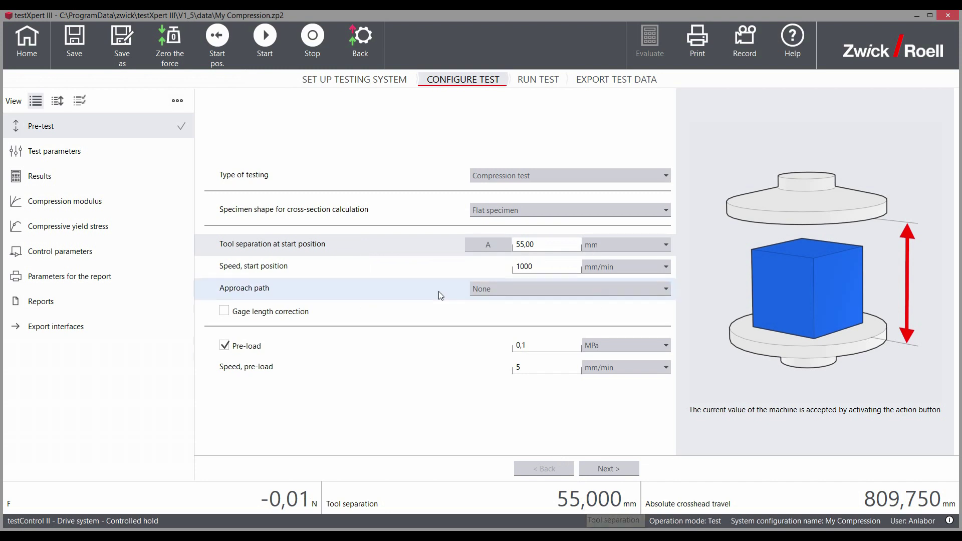
In the testing system setup, review the Force 1 kN load cell settings without changes
{"action": "left_click", "coordinate": [366, 83]}
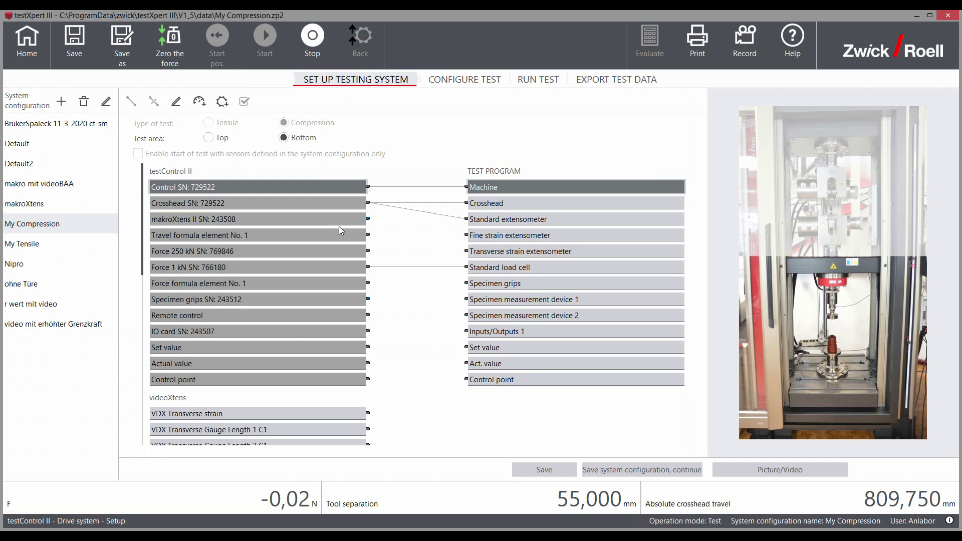
{"action": "left_click", "coordinate": [228, 270]}
{"action": "double_click", "coordinate": [229, 269]}
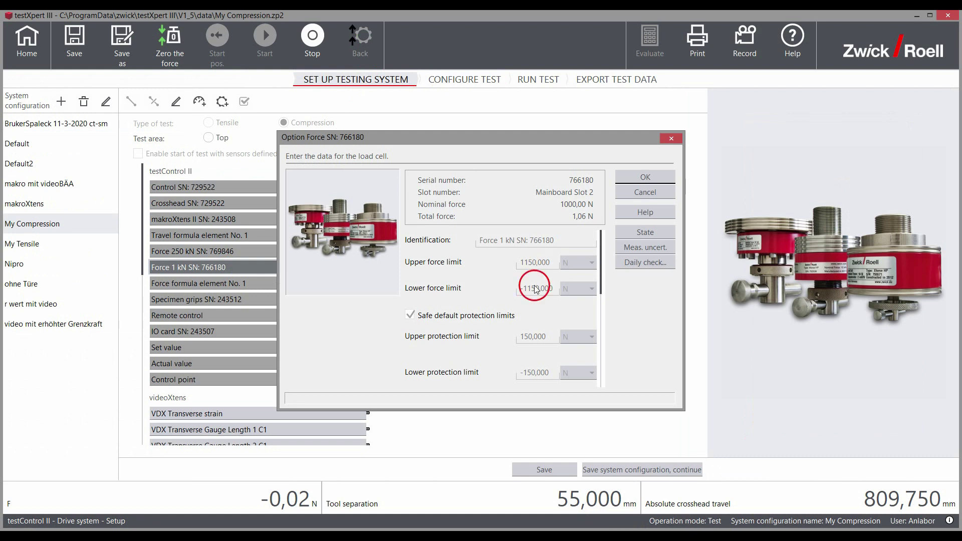
{"action": "left_click", "coordinate": [639, 195]}
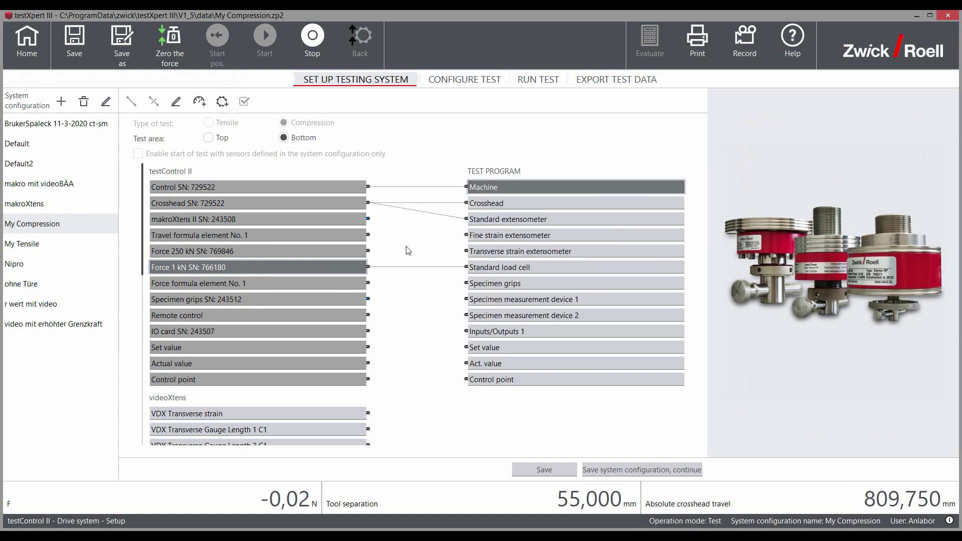
Check the makroXtens II extensometer entry and confirm the crosshead settings
{"action": "left_click", "coordinate": [304, 219]}
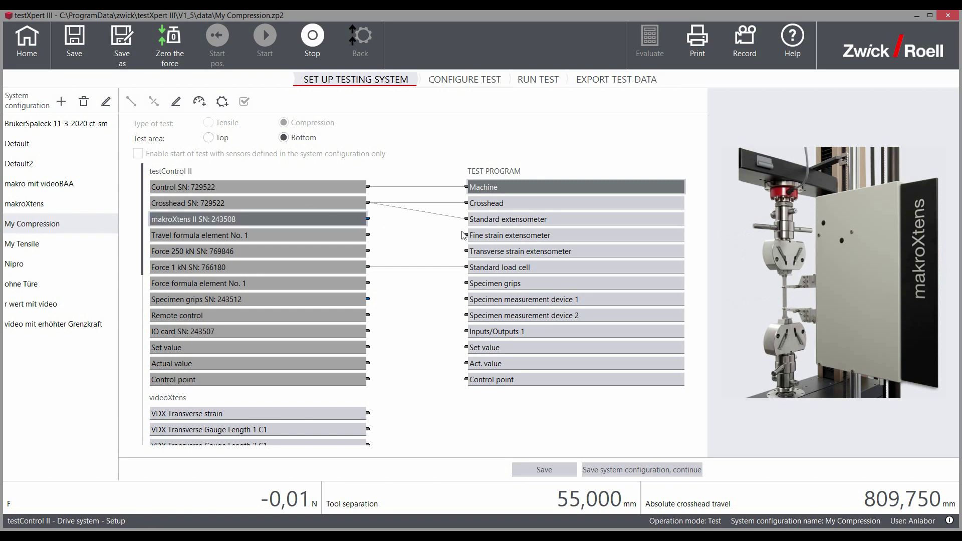
{"action": "left_click", "coordinate": [294, 205]}
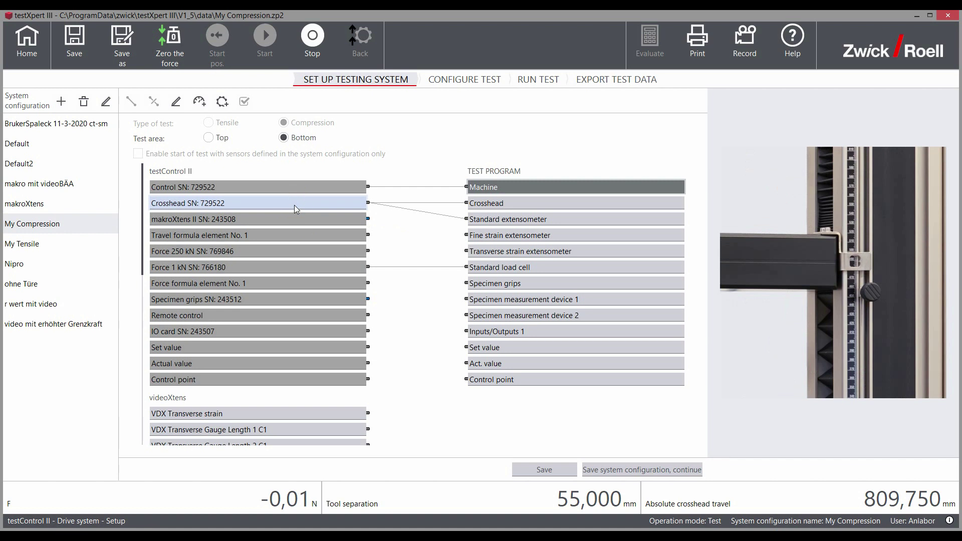
{"action": "double_click", "coordinate": [295, 209]}
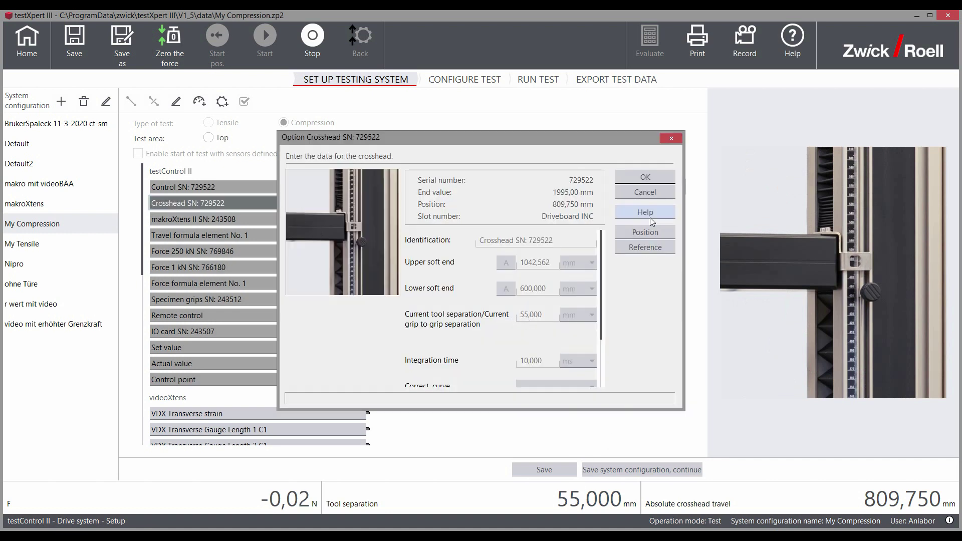
{"action": "left_click", "coordinate": [650, 180]}
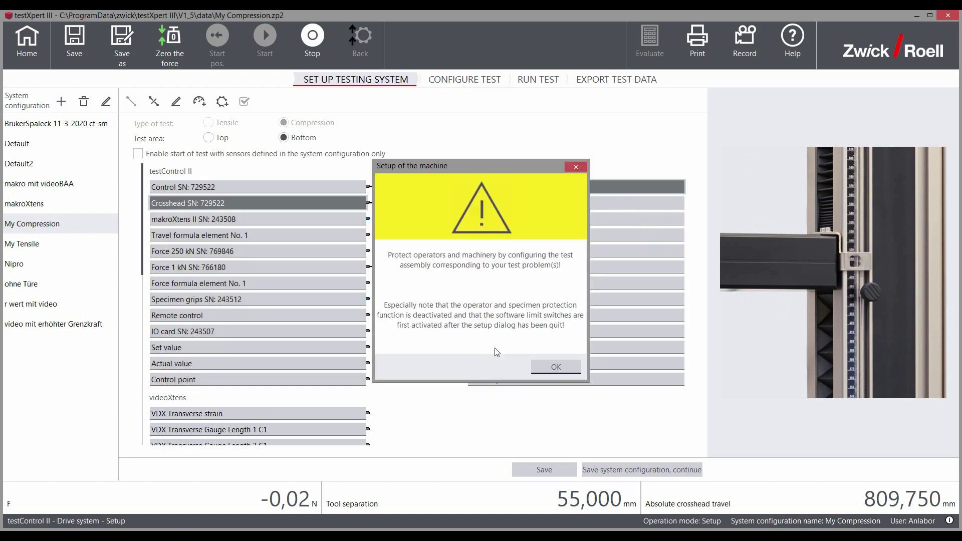
Set the Force 1 kN upper limit to 800 N and lower to -800 N, then save
{"action": "left_click", "coordinate": [555, 368]}
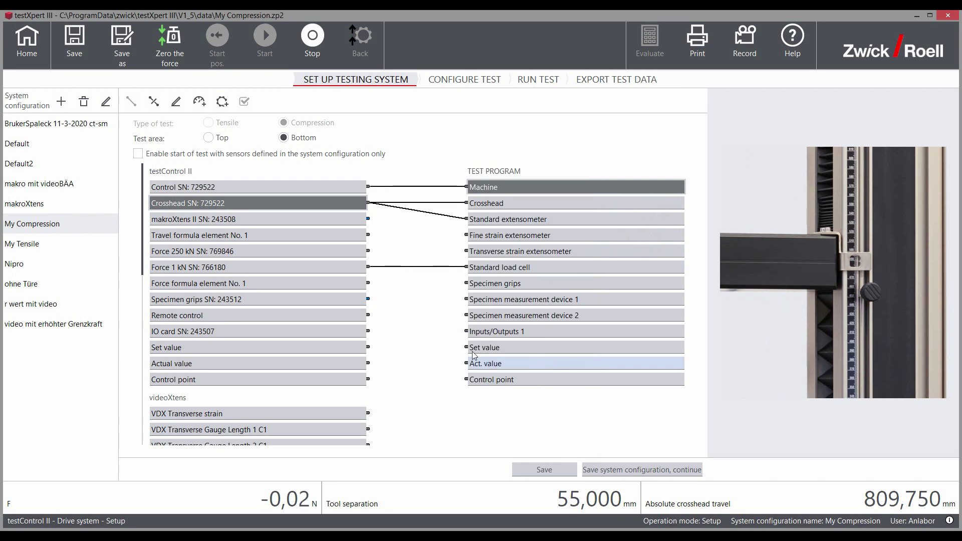
{"action": "double_click", "coordinate": [308, 269]}
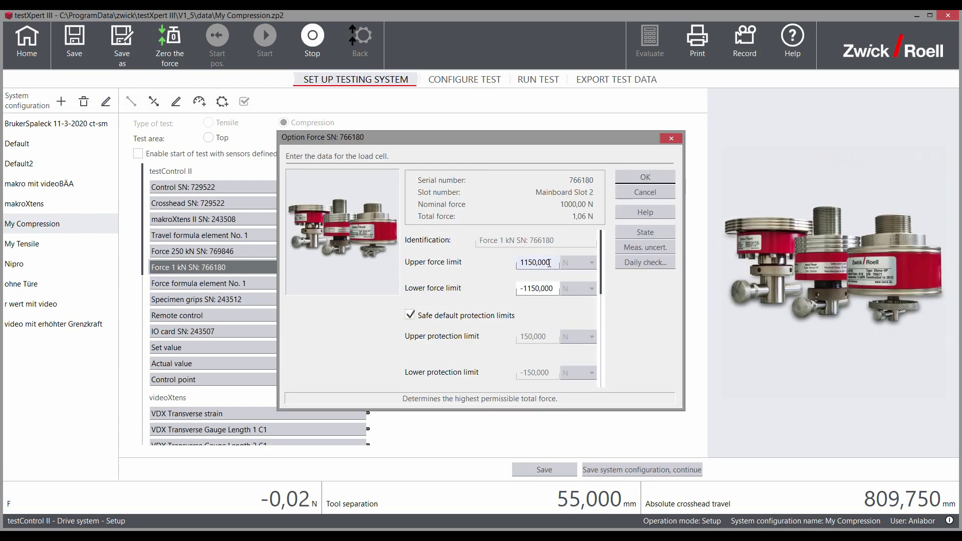
{"action": "double_click", "coordinate": [549, 262]}
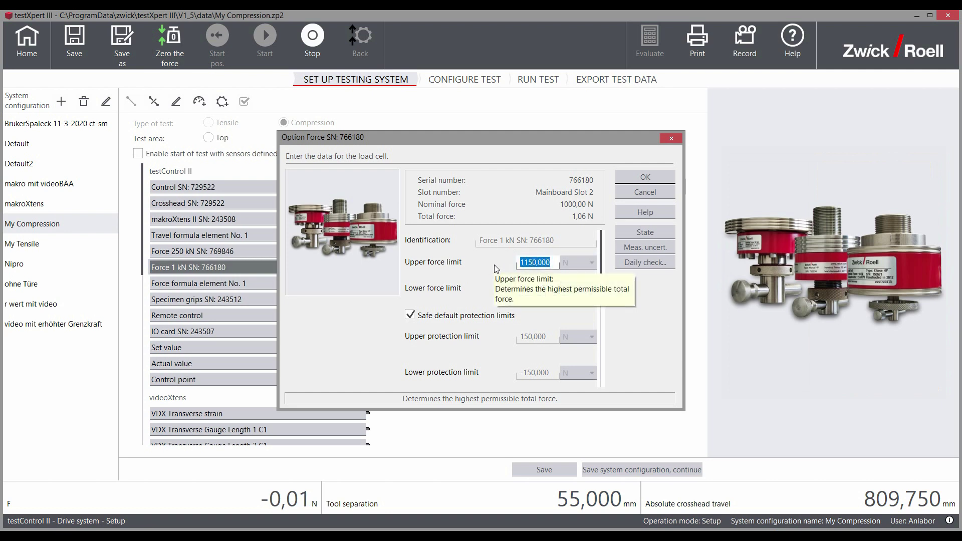
{"action": "type", "text": "1"}
{"action": "type", "text": "800"}
{"action": "key", "text": "Tab"}
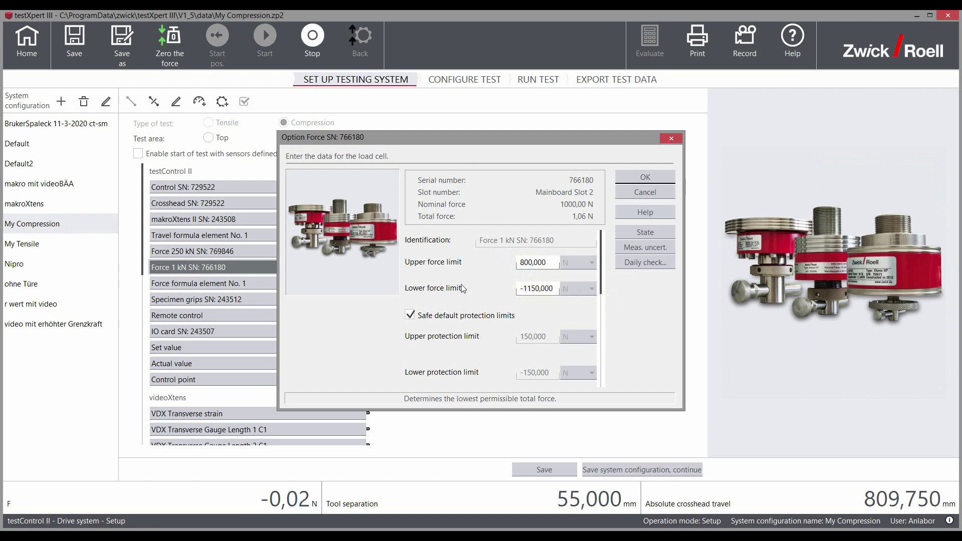
{"action": "double_click", "coordinate": [544, 285]}
{"action": "type", "text": "800"}
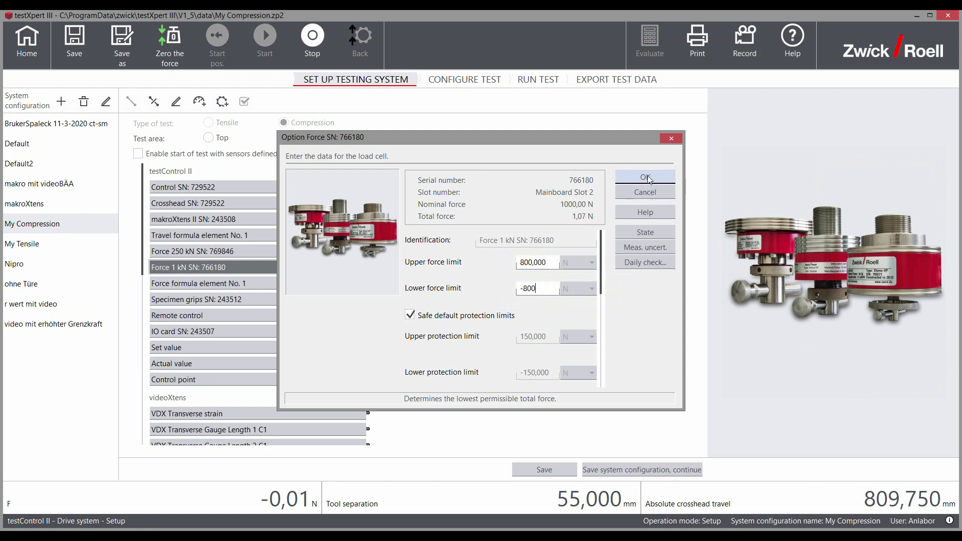
{"action": "left_click", "coordinate": [646, 178]}
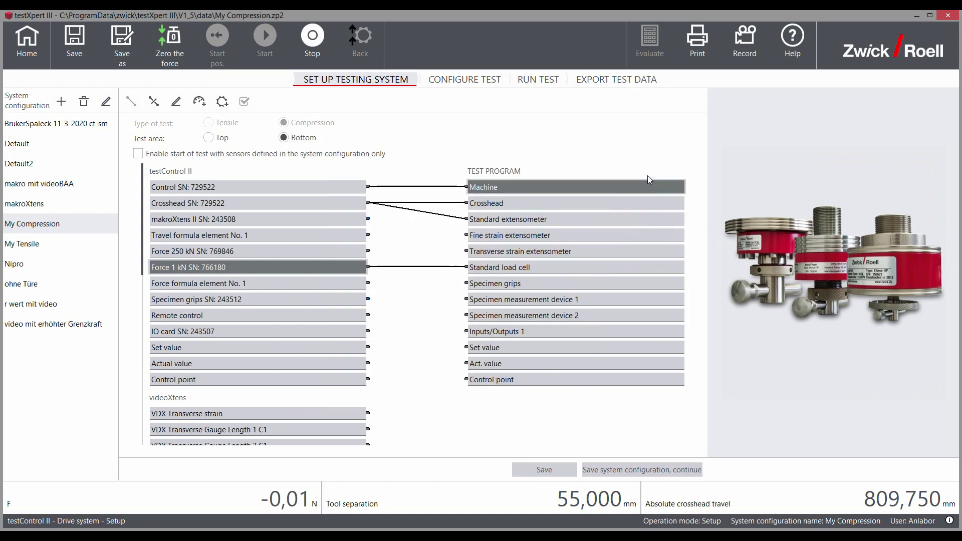
{"action": "left_click", "coordinate": [558, 468]}
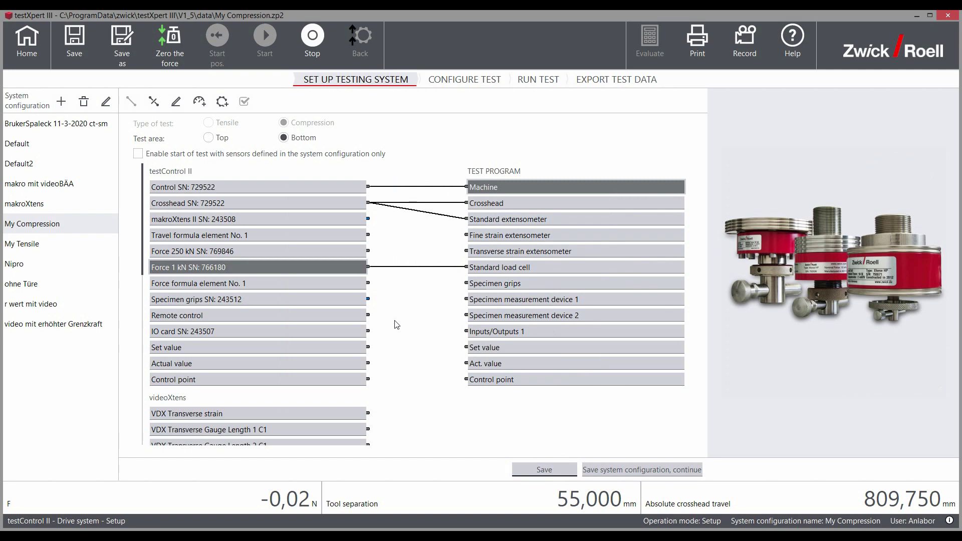